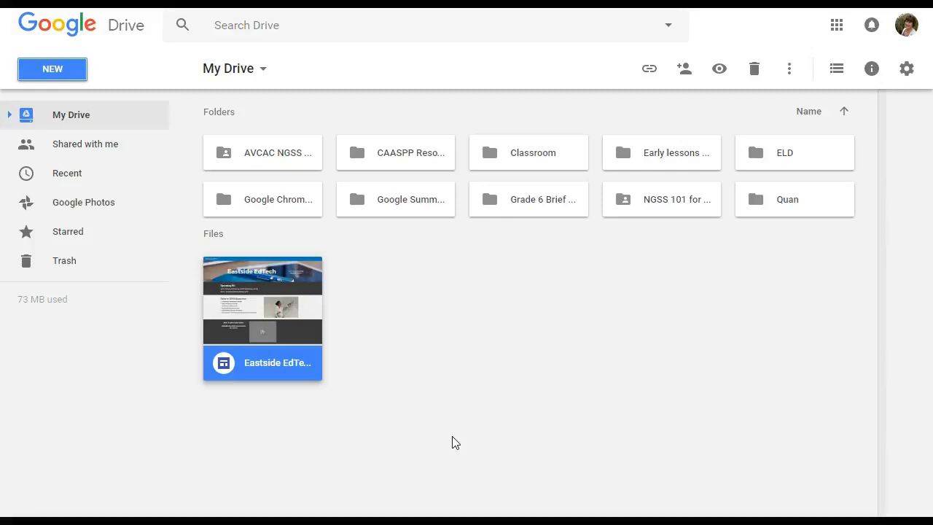
left_click(838, 29)
left_click(838, 29)
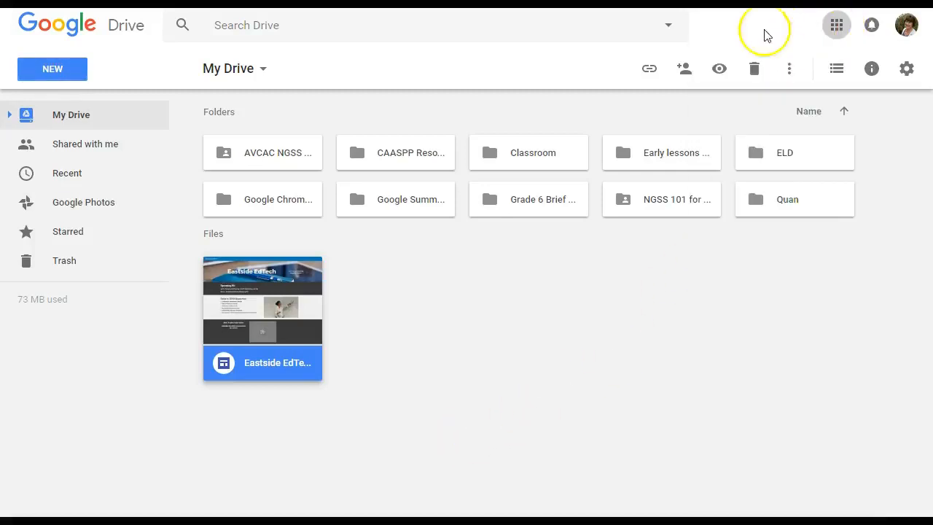
Step: Create a new Google Drawings file and name it "Science poster"
left_click(52, 69)
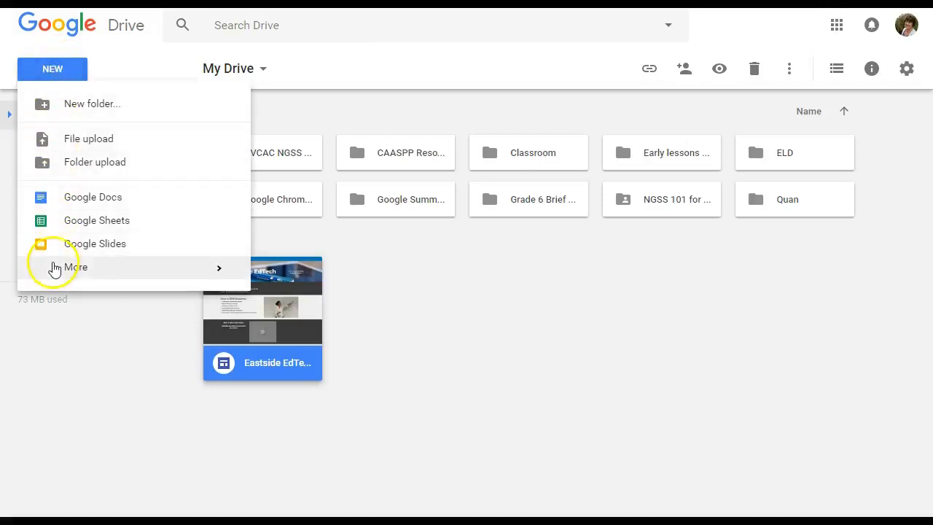
mouse_move(54, 269)
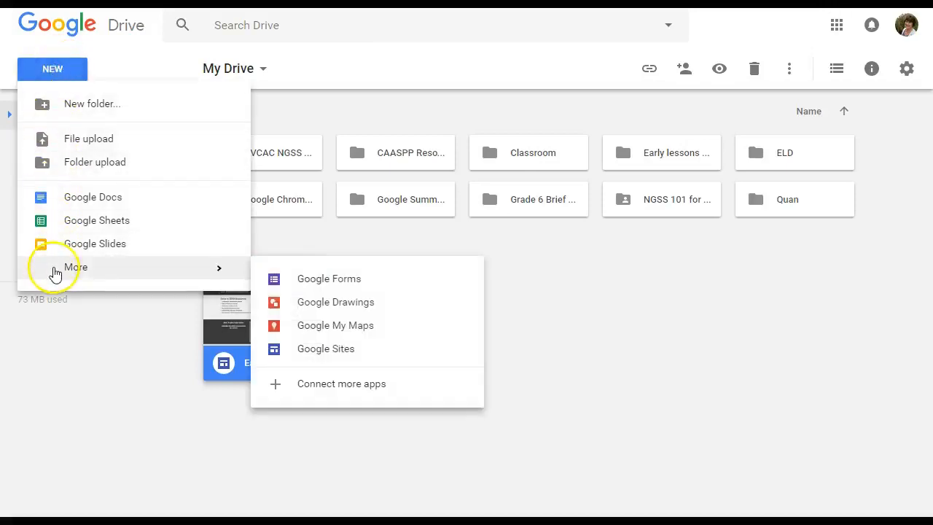
left_click(348, 306)
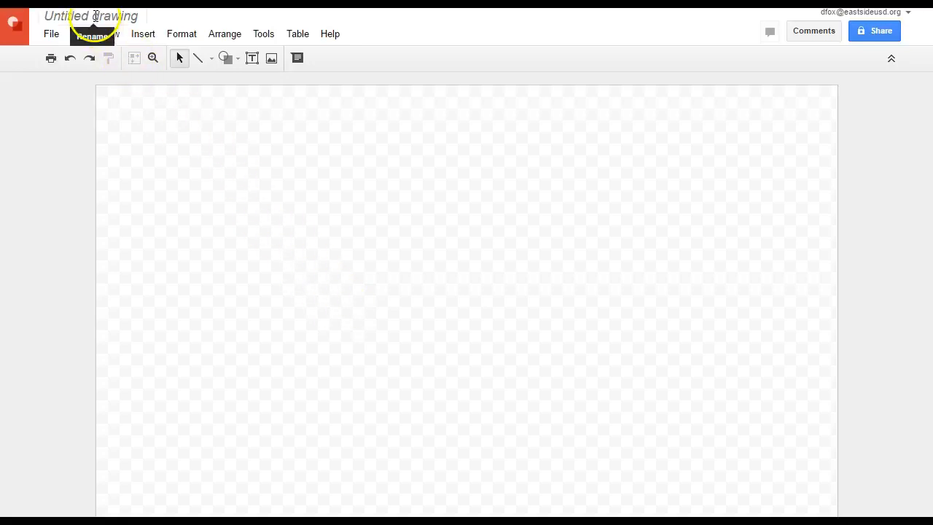
left_click(94, 16)
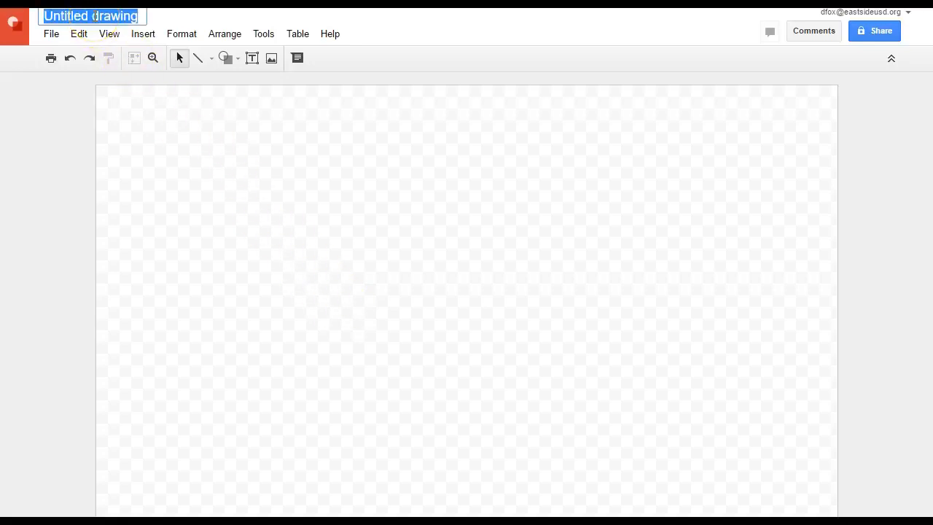
type("Science poster")
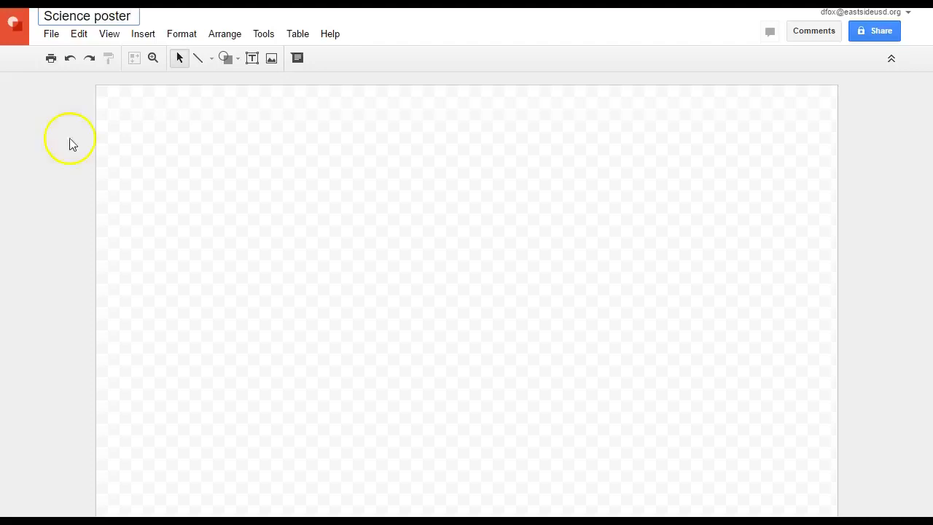
Step: Set the drawing's page to a custom size of 11 × 8.5 inches
left_click(45, 36)
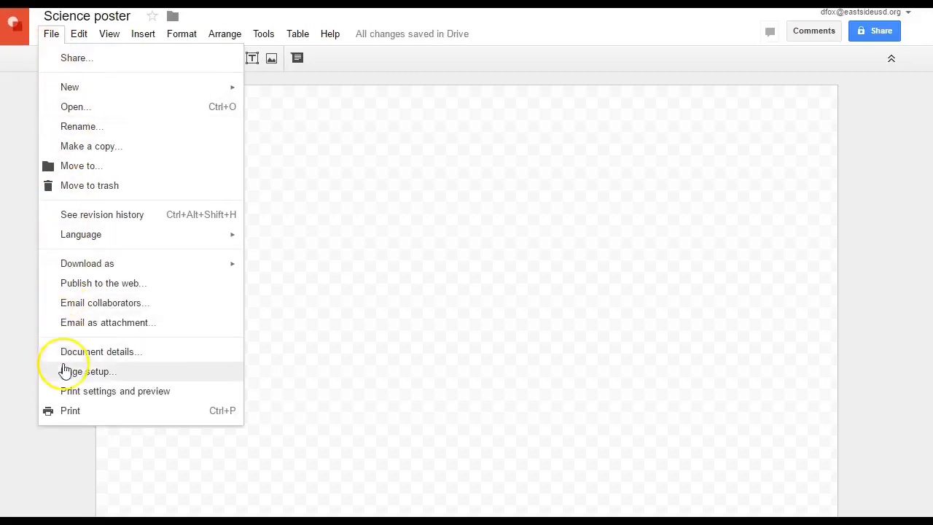
left_click(71, 373)
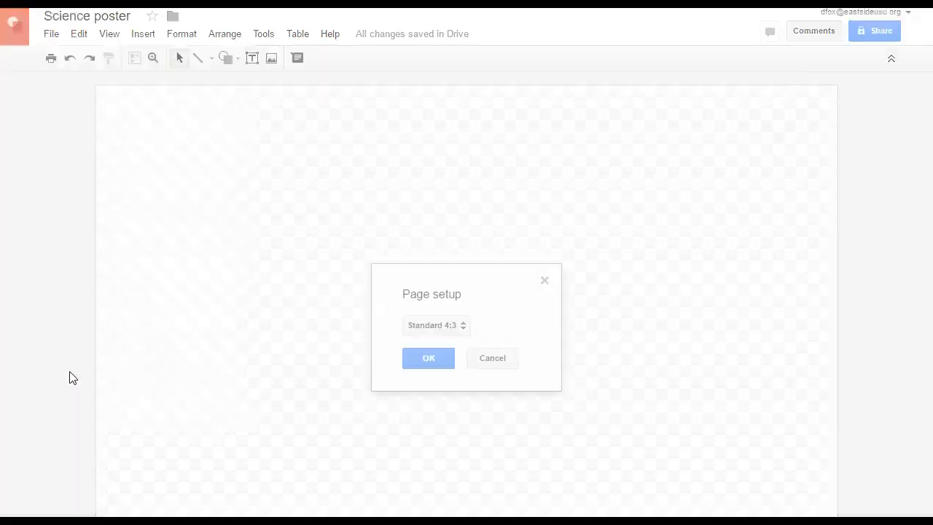
left_click(440, 327)
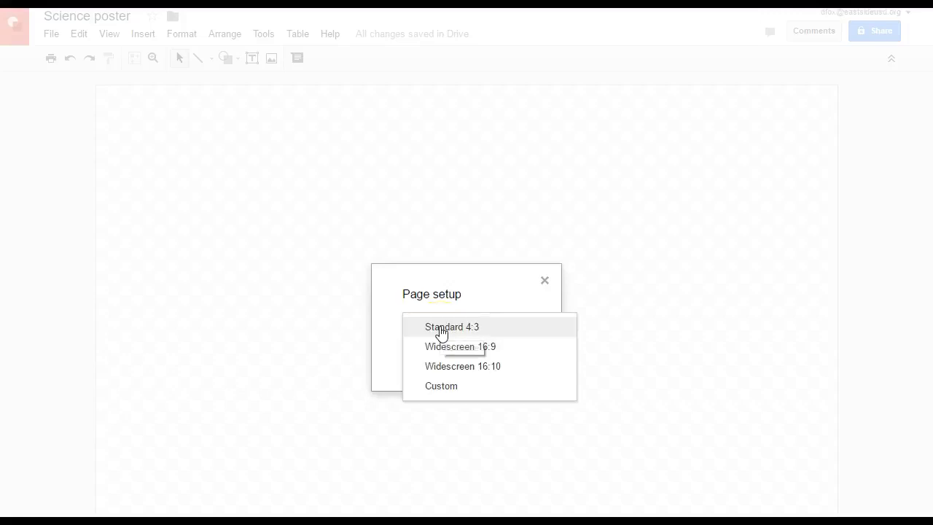
left_click(440, 386)
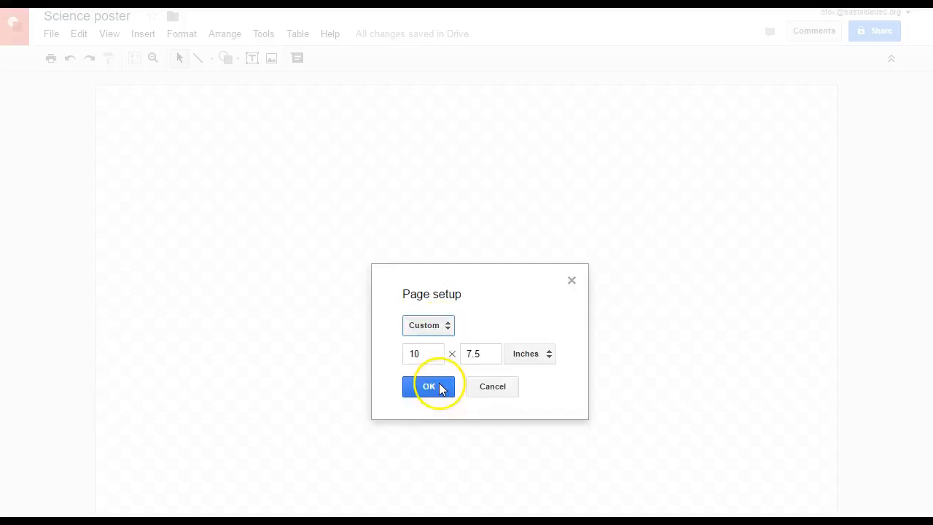
left_click(426, 353)
key("BackSpace")
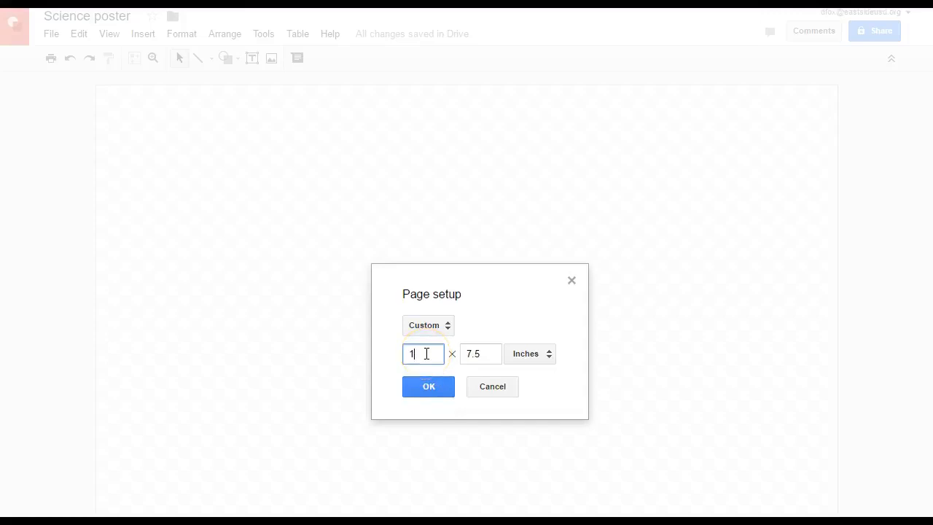
type("1")
left_click(474, 355)
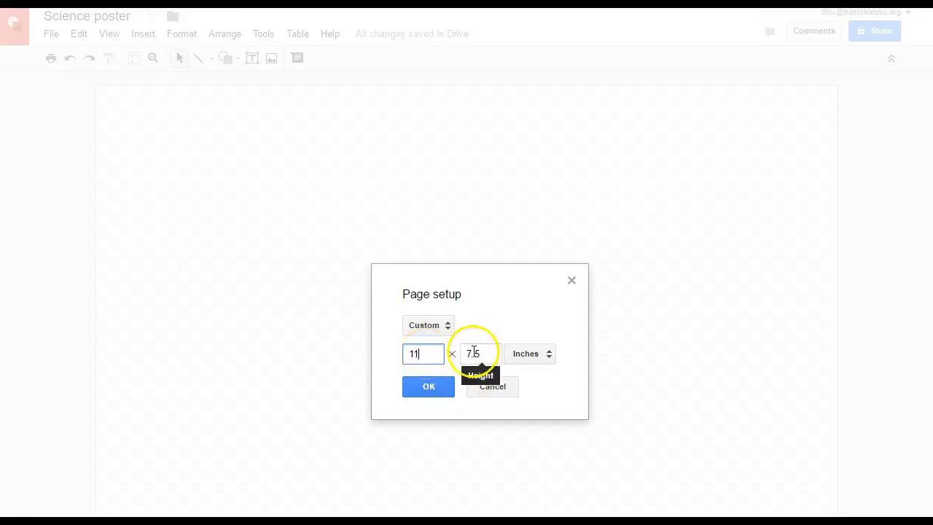
key("BackSpace")
type("8")
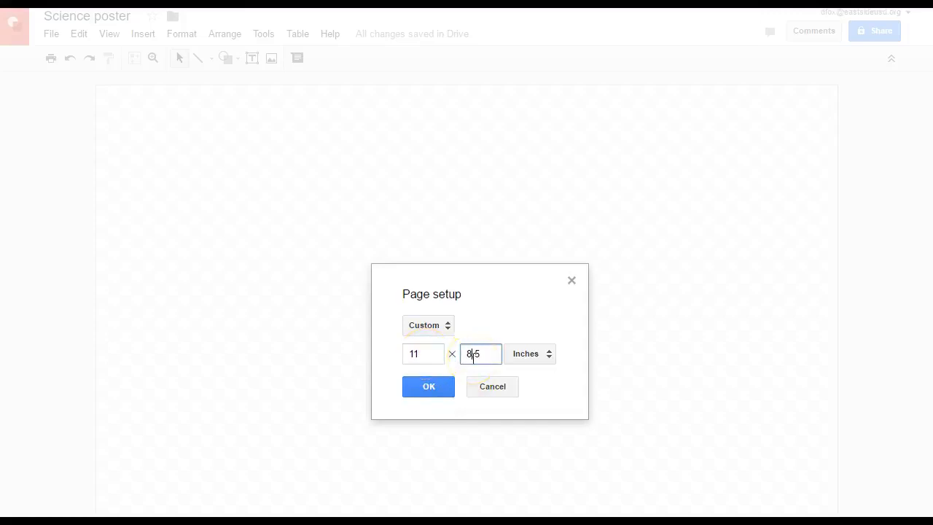
left_click(525, 359)
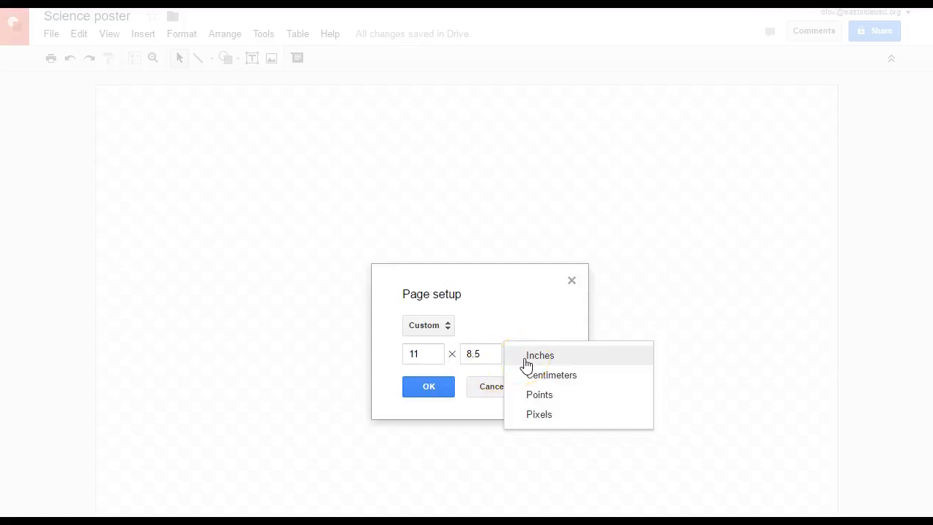
left_click(526, 363)
left_click(425, 395)
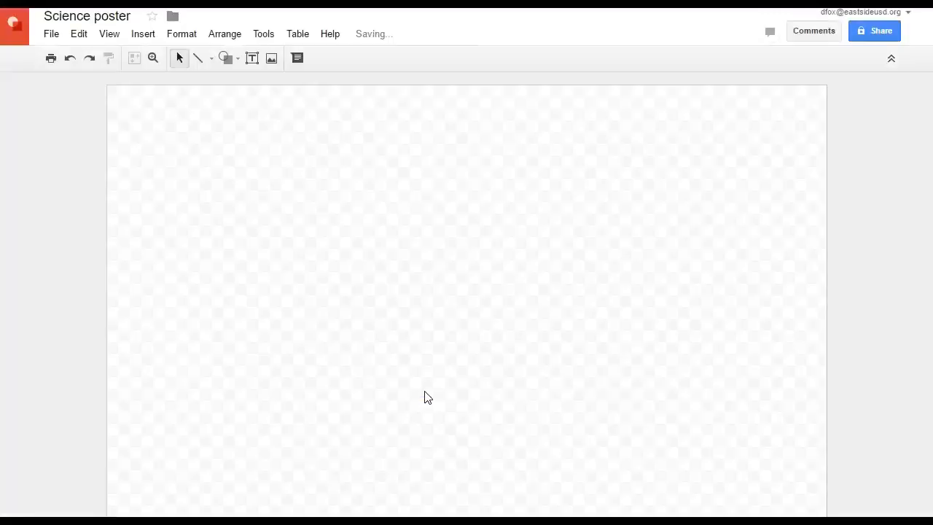
Step: Give the page a solid light green background
right_click(57, 239)
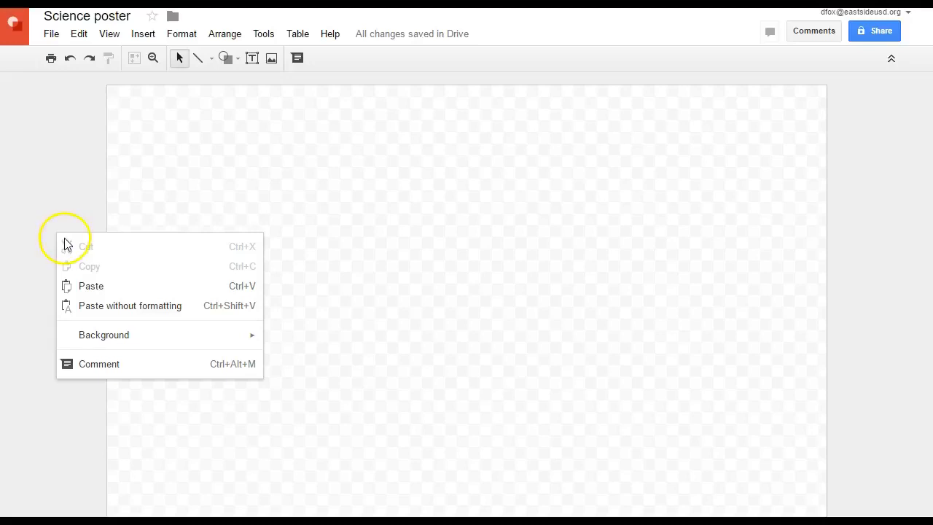
mouse_move(72, 337)
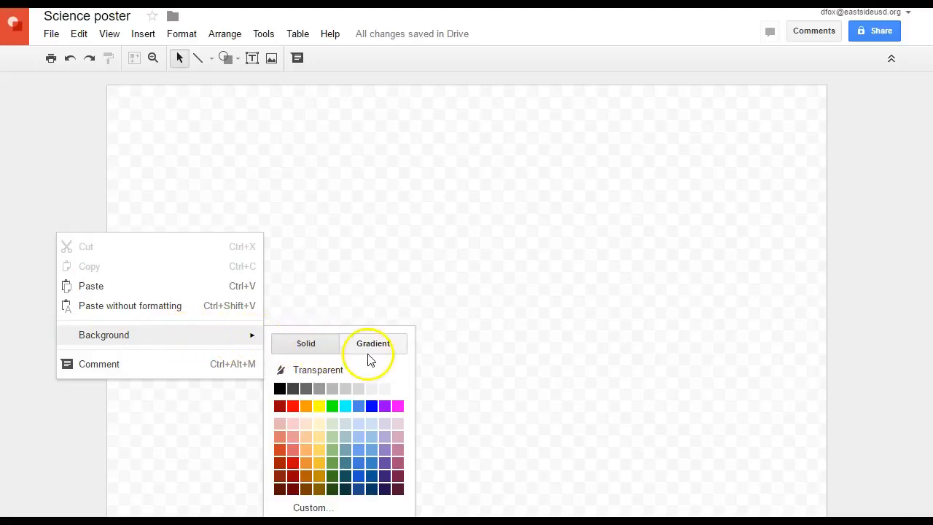
left_click(332, 436)
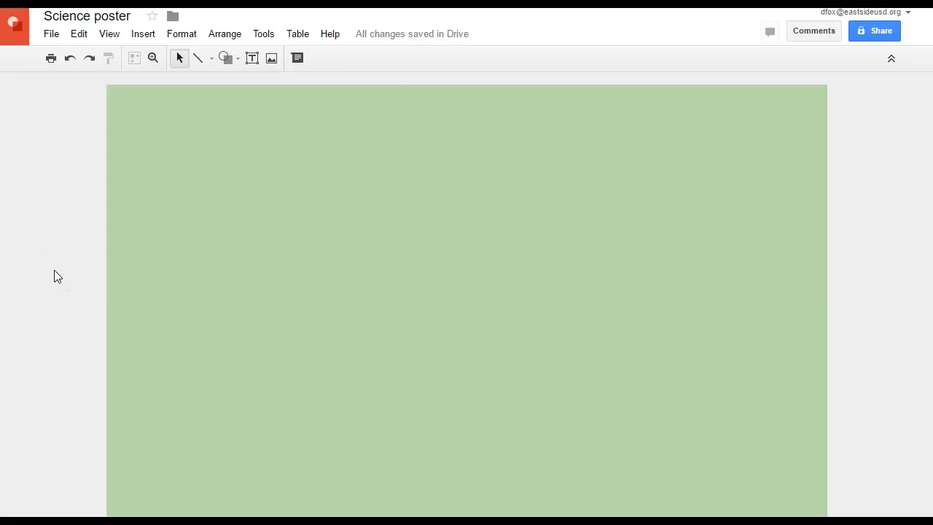
Step: Add the title "Nuclear versus Biofuels" as word art and move it to the top of the page
left_click(143, 36)
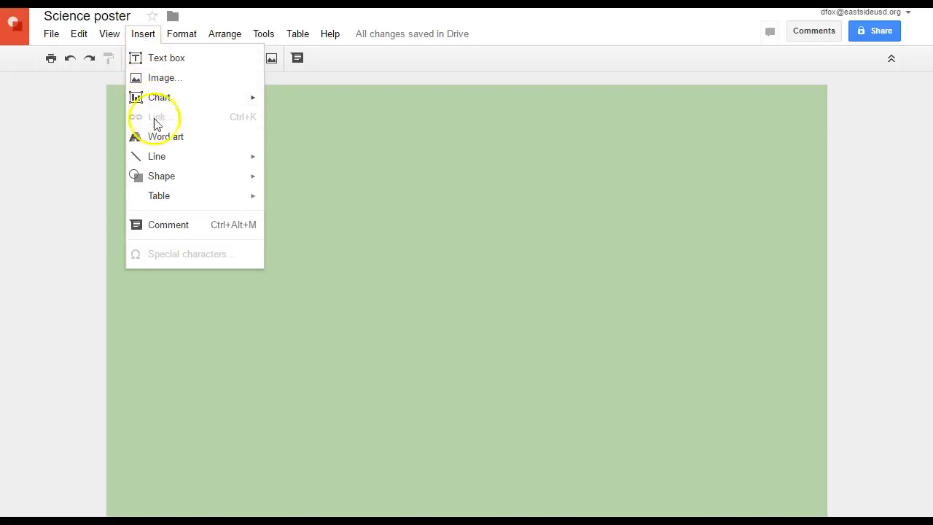
left_click(160, 137)
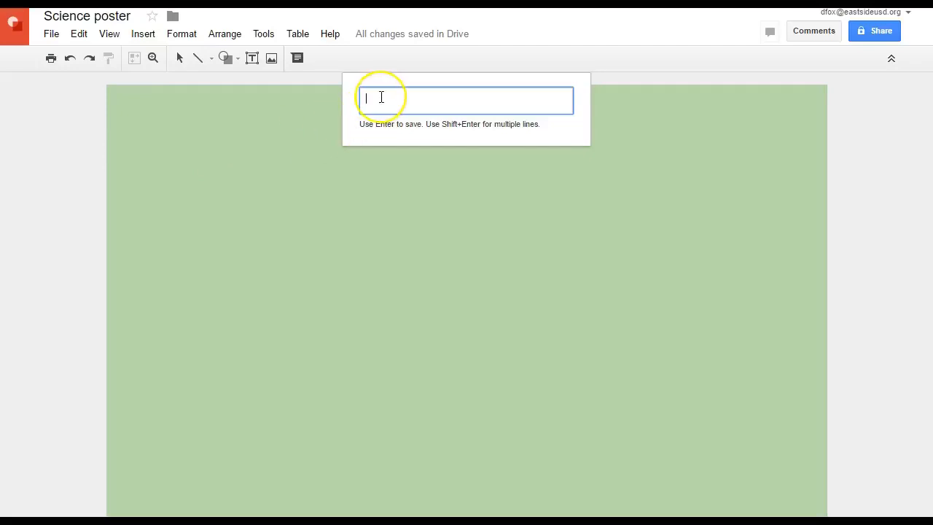
type("N")
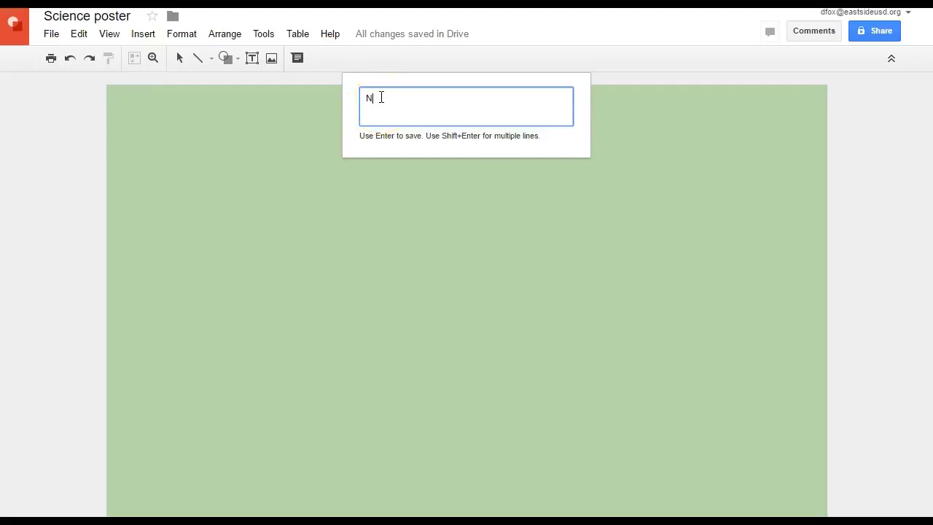
type("uclear versus Biofuels")
key("Return")
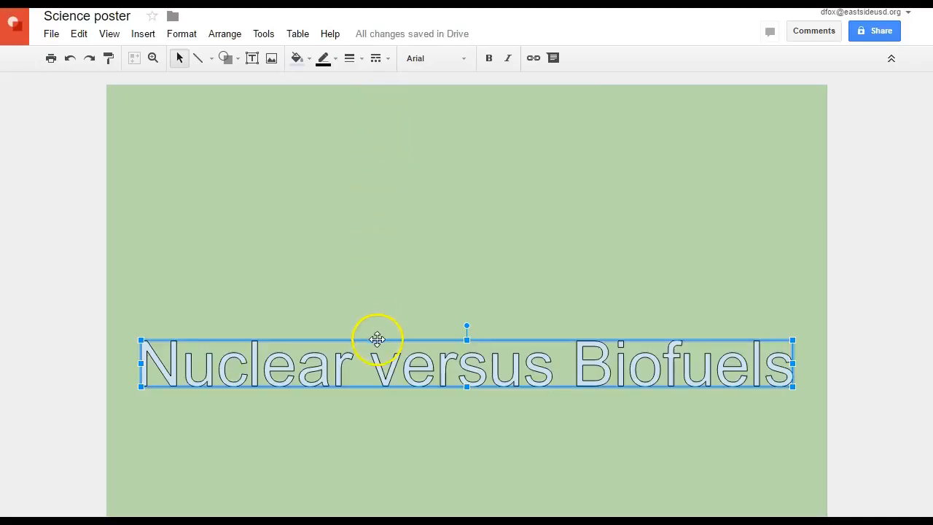
left_click_drag(376, 338, 375, 100)
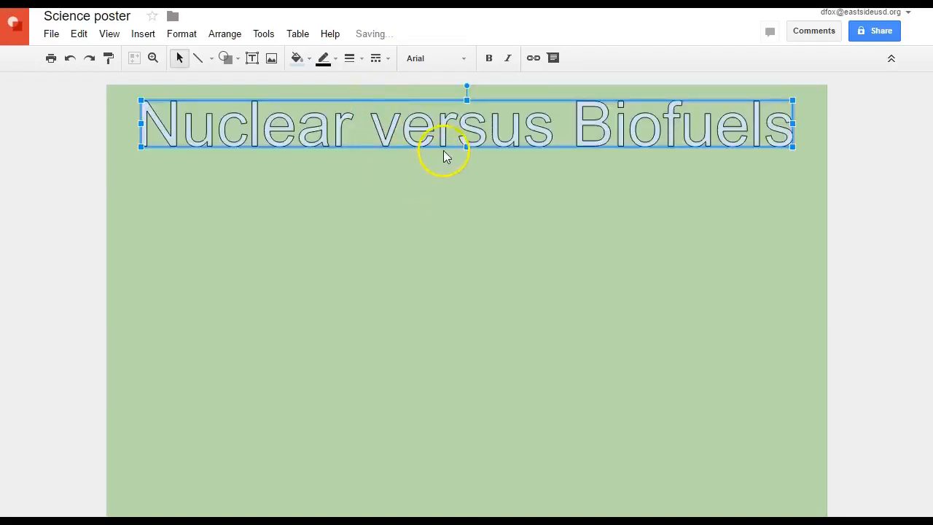
Step: Stretch the word art title taller, set its font to Permanent Marker and narrow it to fit within the page
left_click_drag(465, 147, 462, 168)
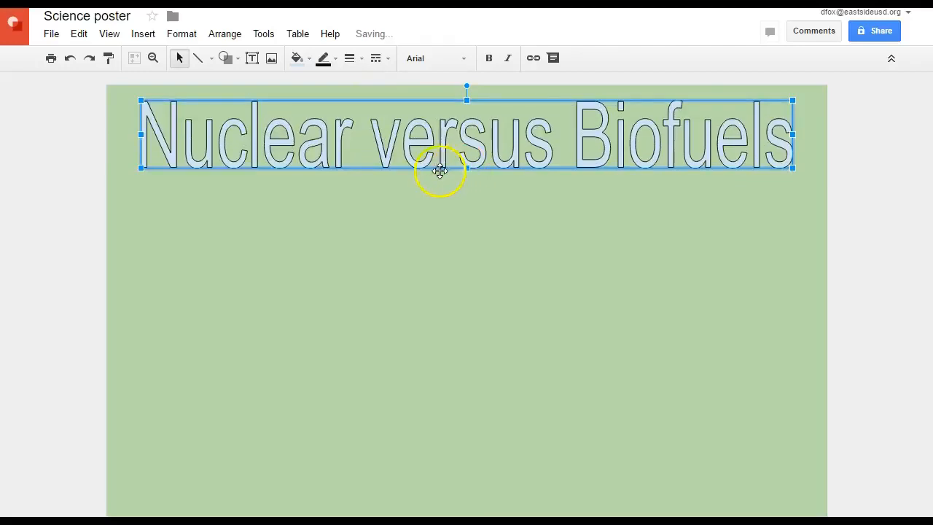
left_click(427, 59)
left_click(431, 86)
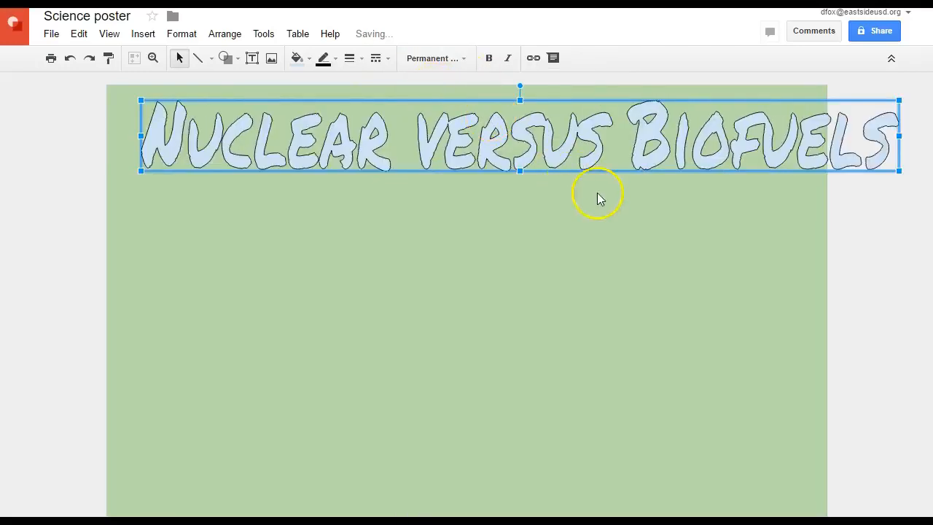
left_click_drag(867, 136, 779, 139)
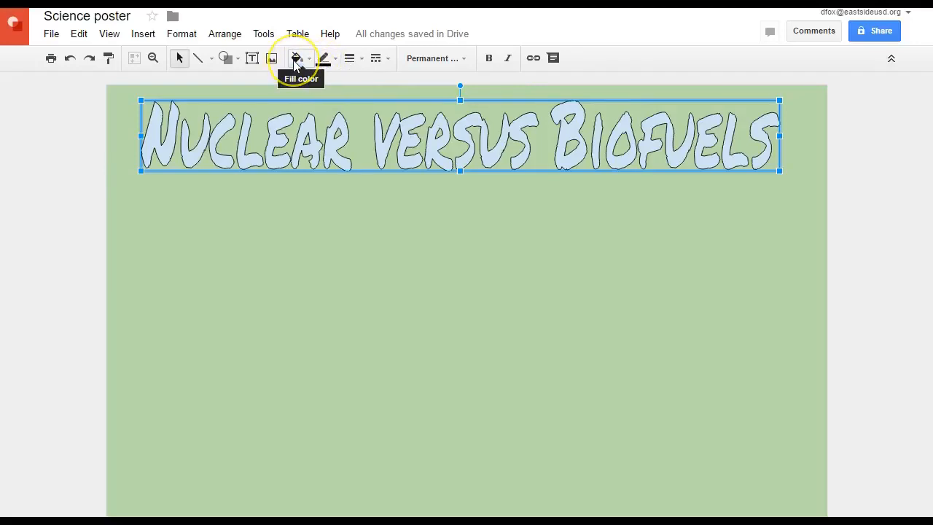
Step: Fill the word art title with yellow and deselect it
left_click(296, 58)
left_click(344, 149)
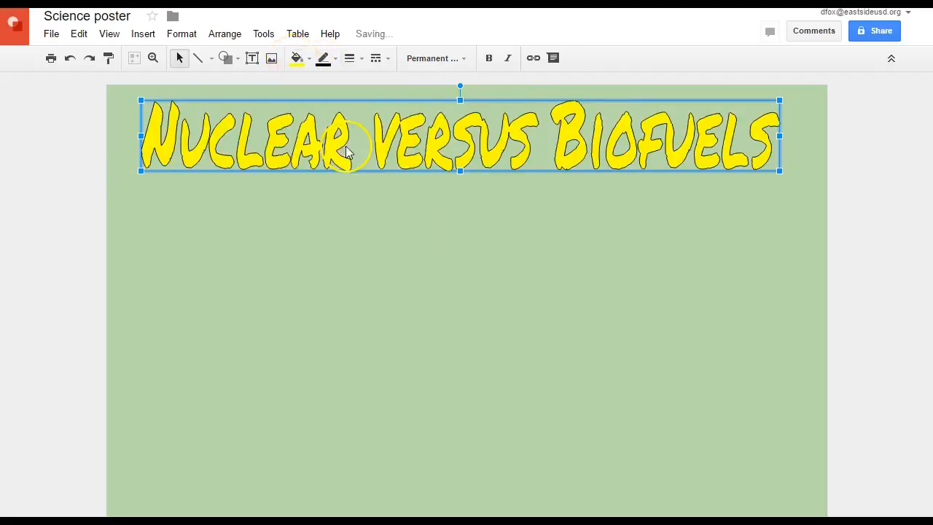
left_click(339, 239)
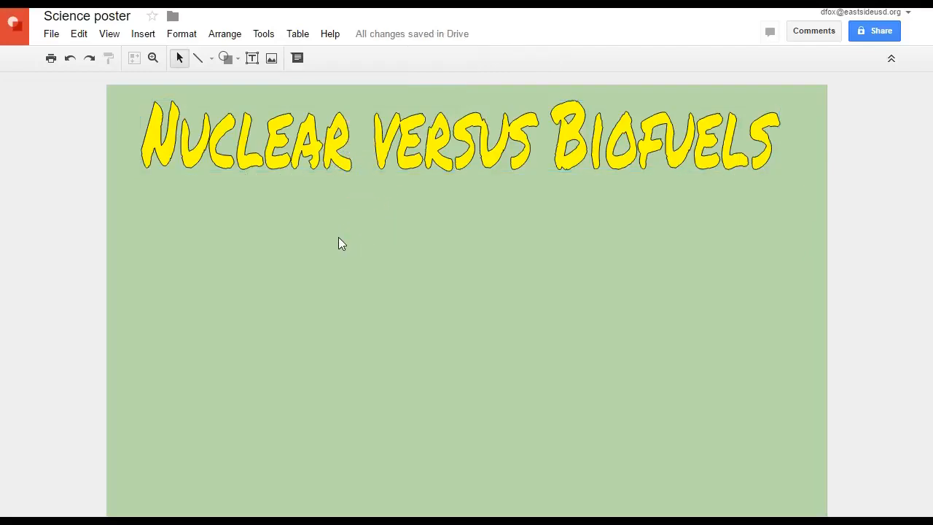
Step: Search Google for "nuclear power" images to insert into the poster
left_click(140, 35)
left_click(155, 80)
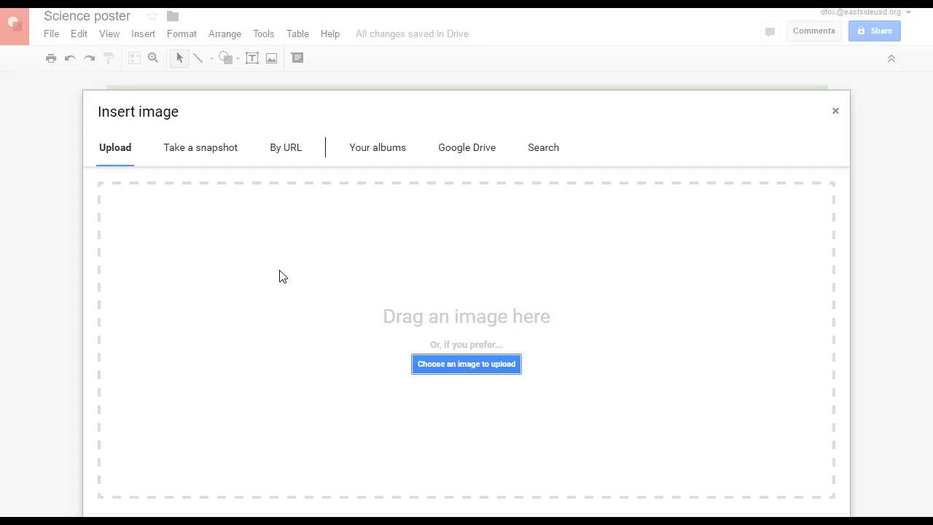
left_click(548, 155)
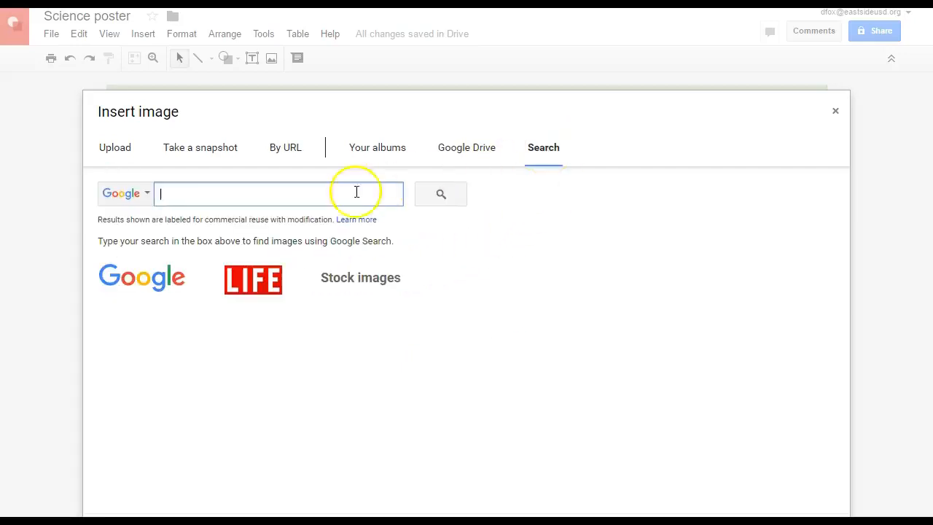
type("nuclear power")
key("Return")
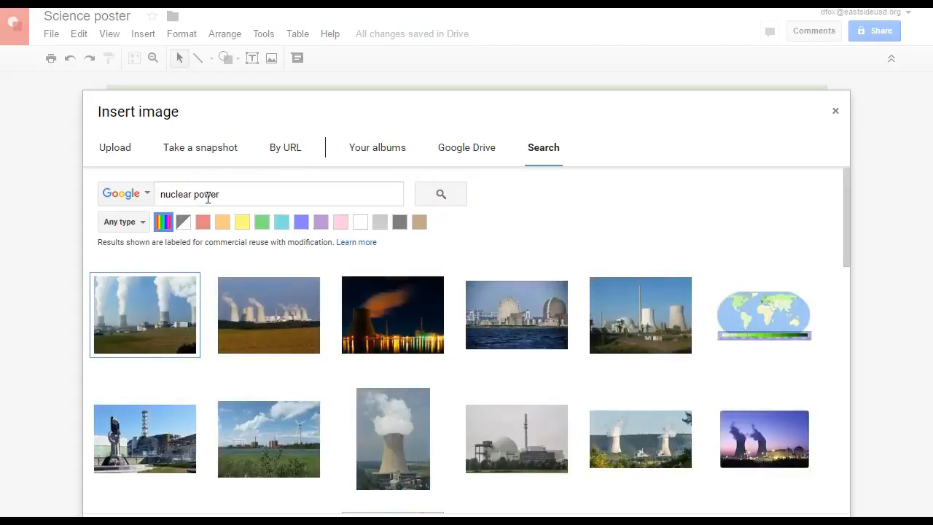
Step: Insert the first cooling-tower photo from the results and shrink it to about a third of the page width below the title's left end
left_click(143, 320)
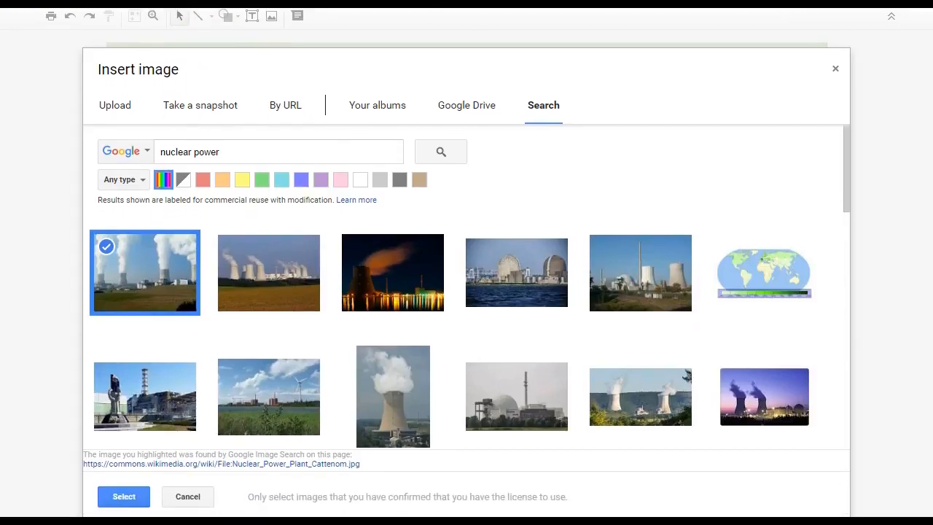
left_click(123, 498)
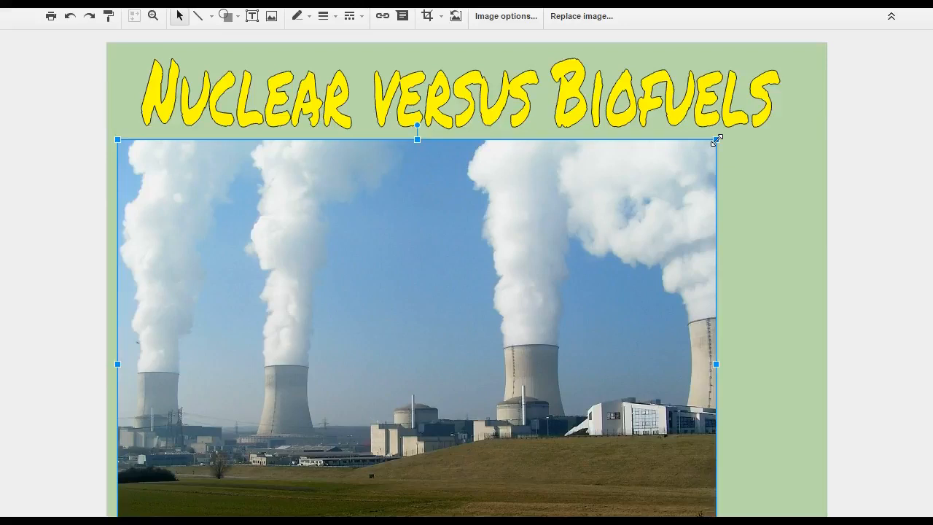
left_click_drag(714, 142, 266, 212)
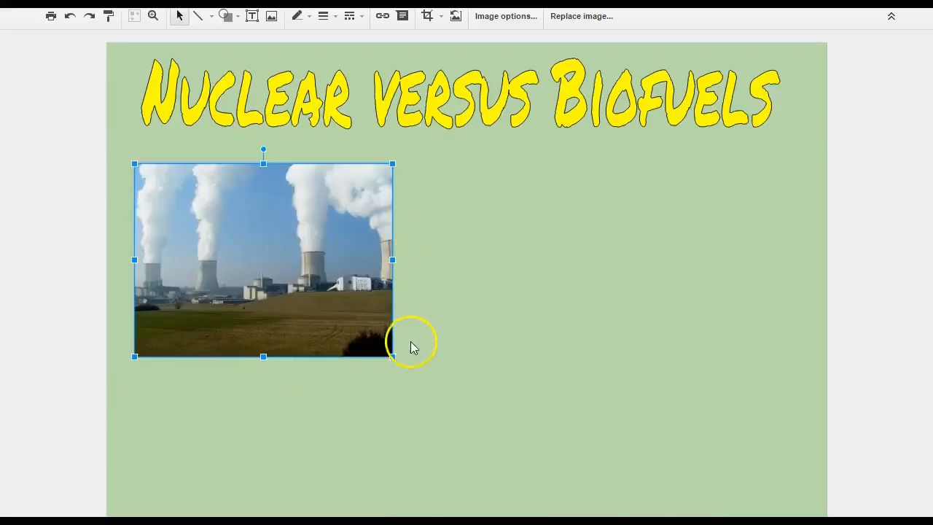
left_click_drag(392, 357, 363, 335)
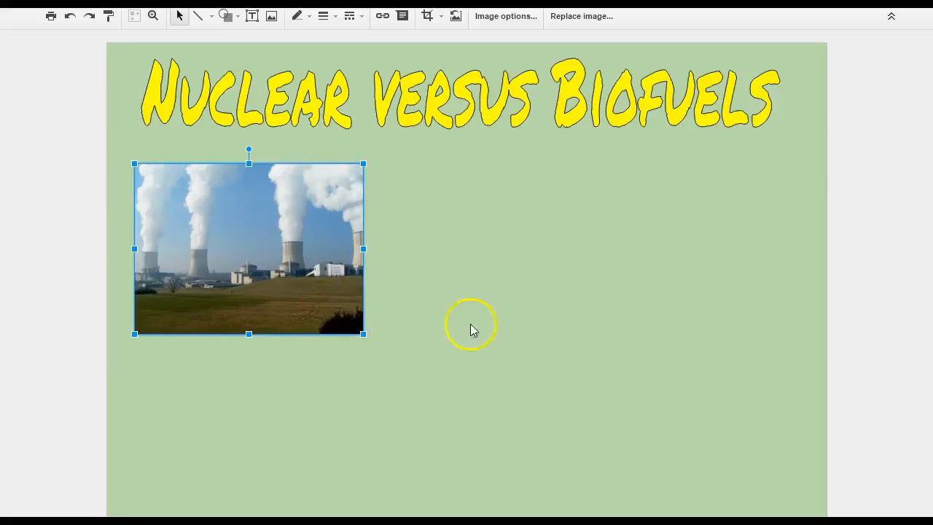
Step: Deselect the cooling-tower photo and search Google for "biofuels" images to insert into the poster
left_click(509, 284)
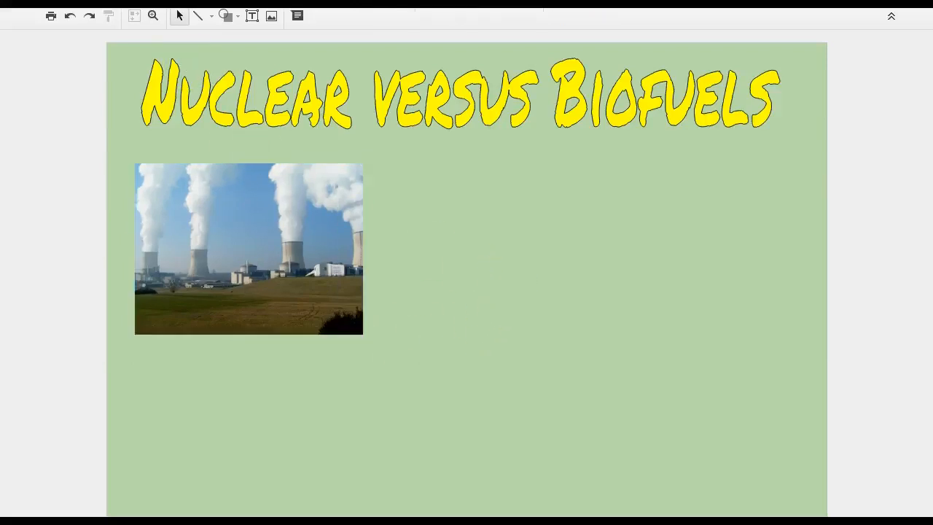
key("alt+i")
left_click(150, 35)
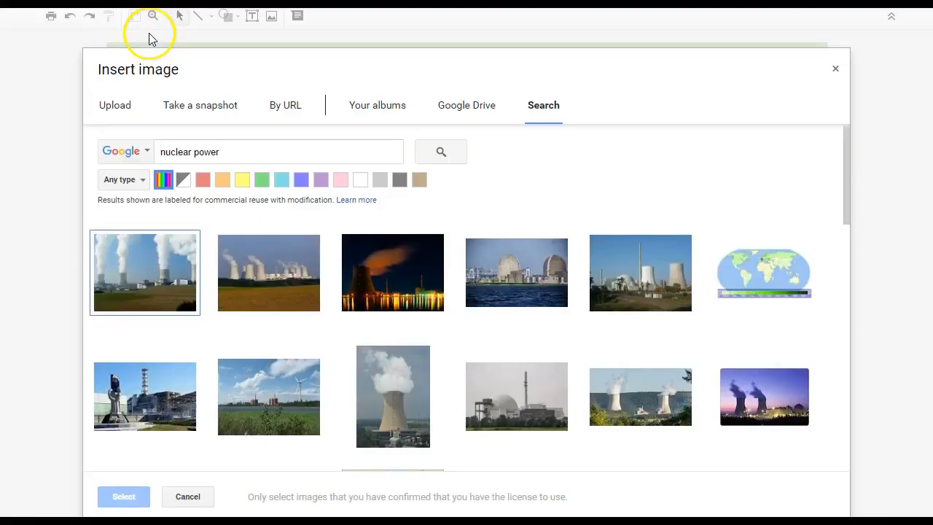
left_click_drag(228, 152, 129, 151)
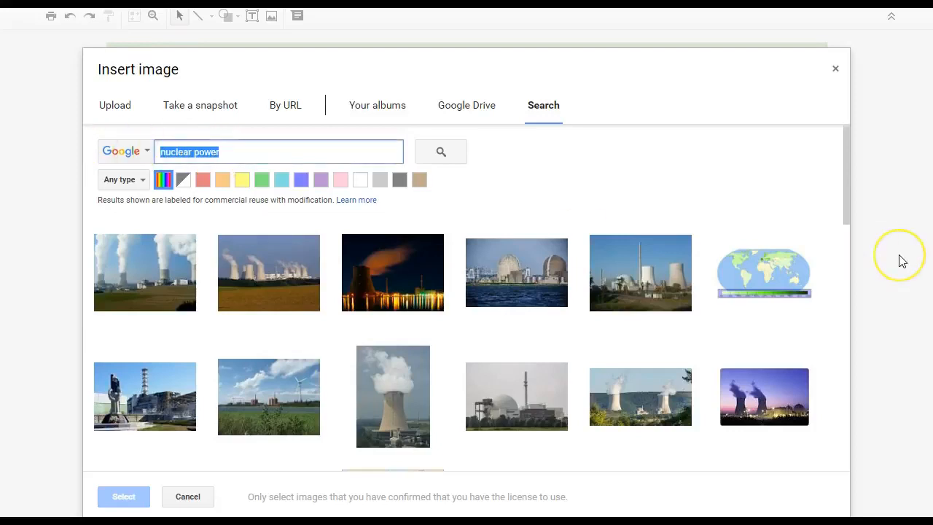
type("biofuels")
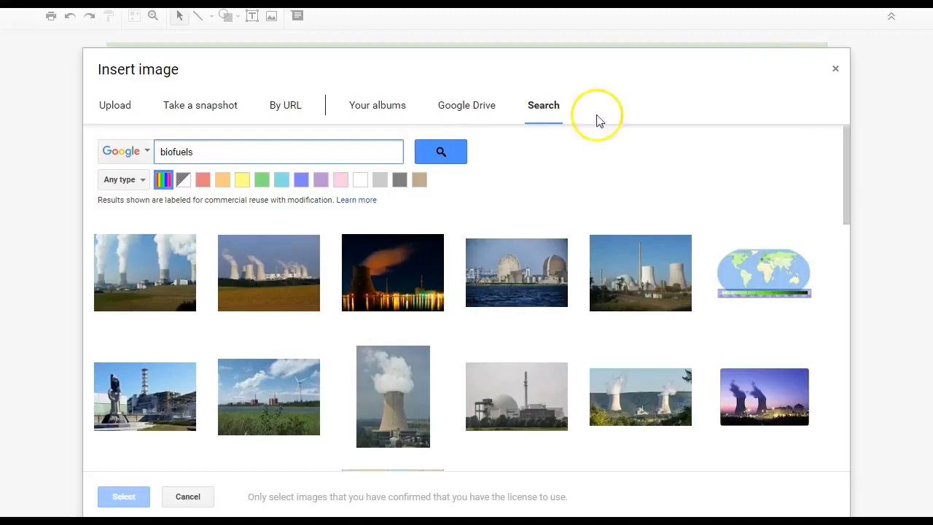
left_click(440, 152)
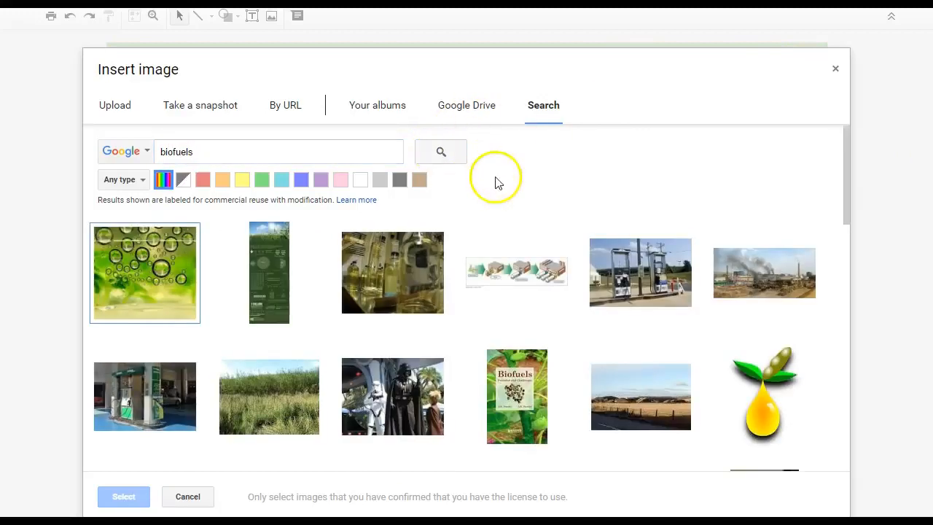
Step: Insert the silver Saab BioPower car photo from the biofuels image results
scroll(503, 190, "down", 5)
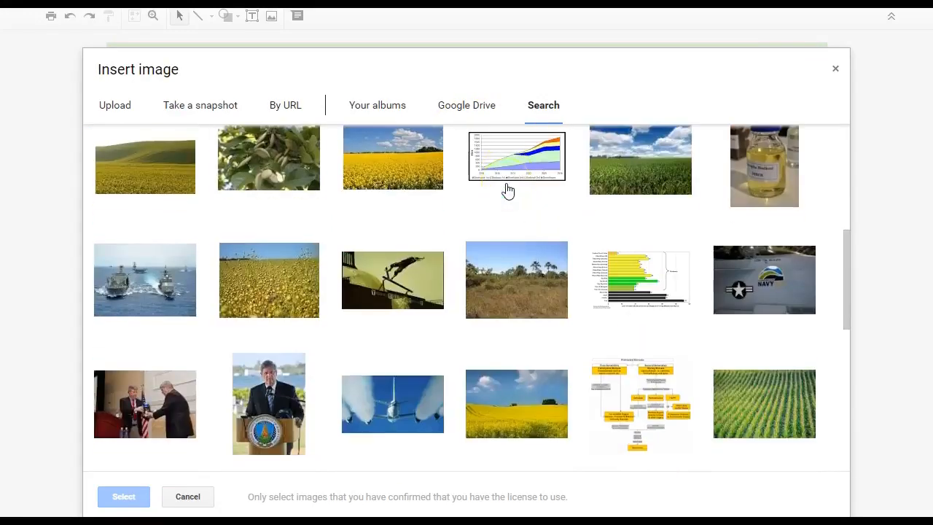
scroll(511, 191, "down", 2)
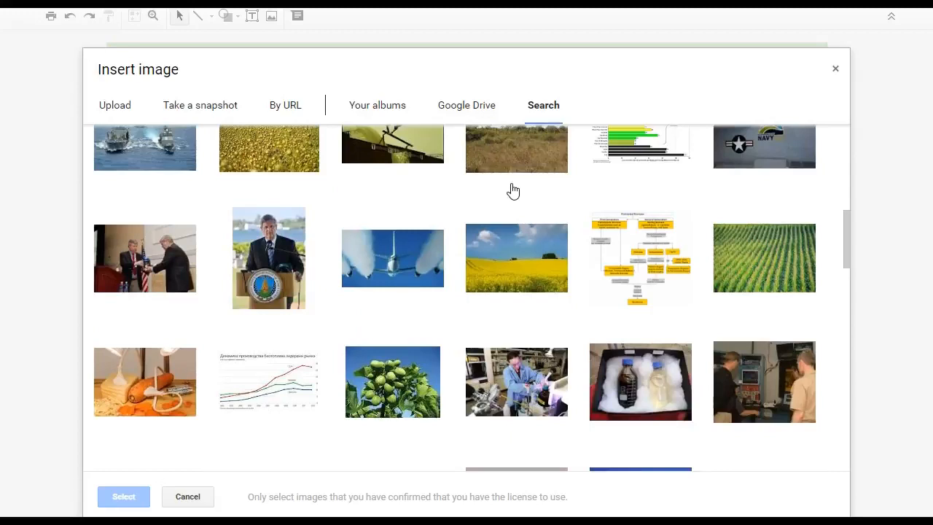
scroll(514, 191, "down", 2)
scroll(515, 191, "down", 2)
left_click(269, 217)
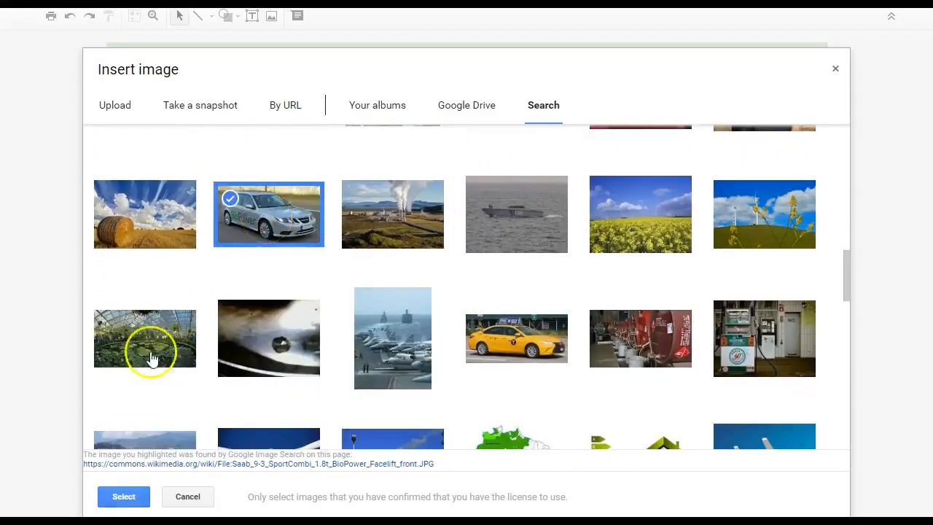
left_click(125, 498)
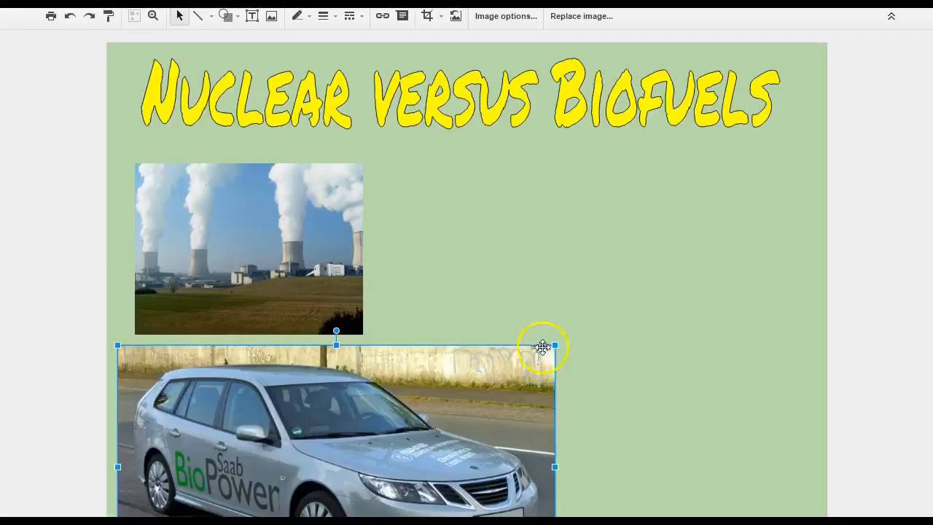
Step: Shrink the car photo to about two fifths of the page width and place it below "Biofuels", its lower edge level with the cooling-tower photo's
left_click_drag(555, 344, 324, 438)
left_click_drag(259, 452, 607, 193)
left_click_drag(761, 180, 760, 159)
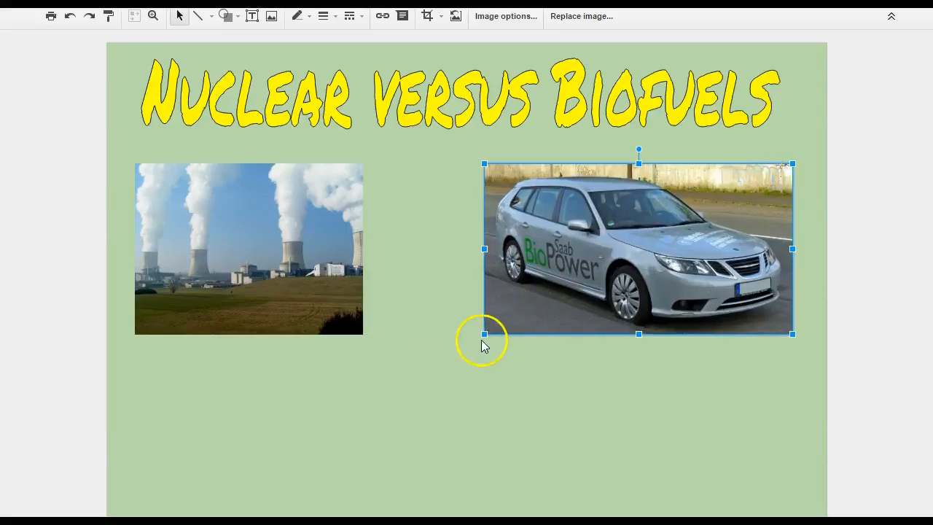
mouse_move(484, 334)
left_mouse_down()
mouse_move(508, 331)
mouse_move(483, 333)
mouse_move(493, 330)
left_mouse_up()
mouse_move(555, 294)
left_mouse_down()
mouse_move(542, 314)
mouse_move(545, 301)
left_mouse_up()
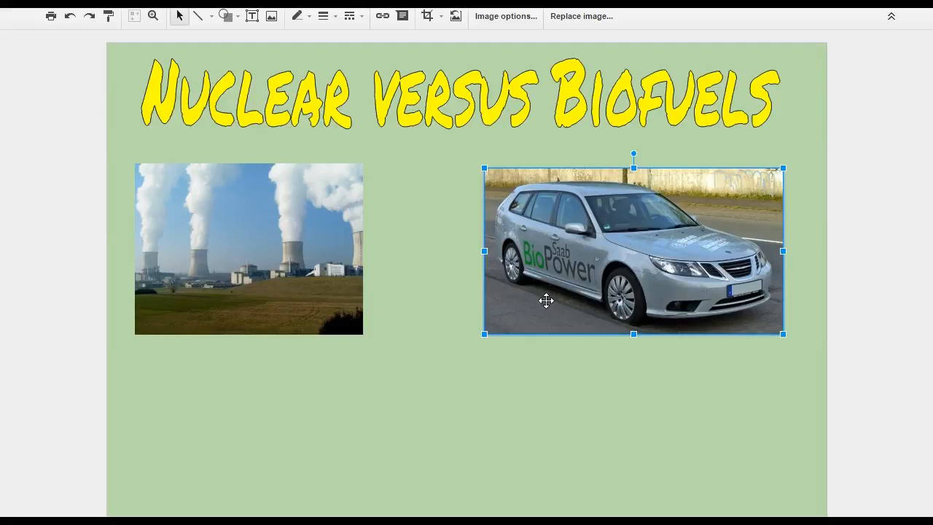